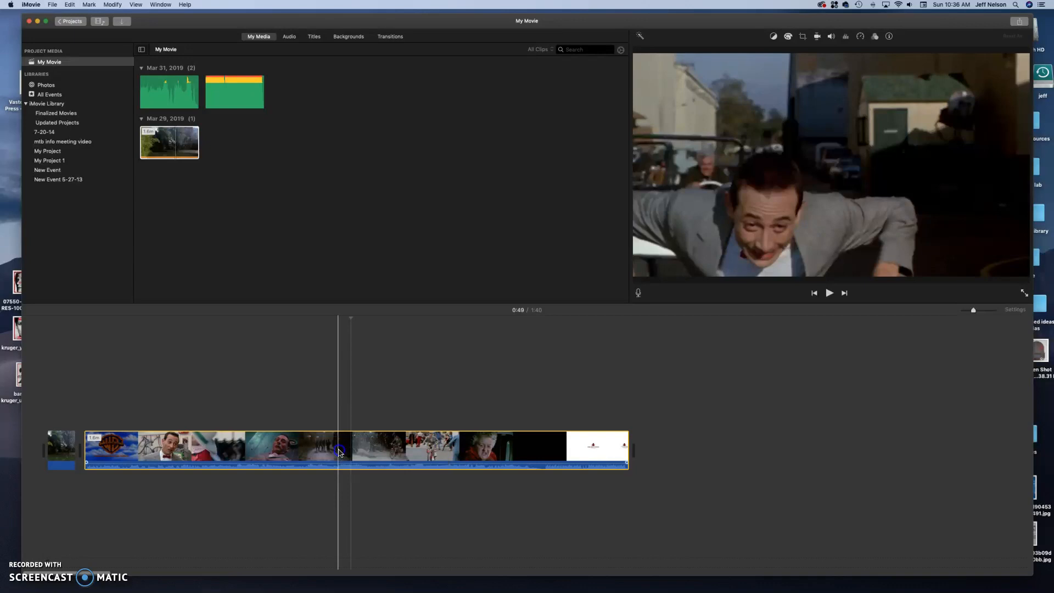
- Split the long movie clip in the timeline at about 0:47
click(339, 453)
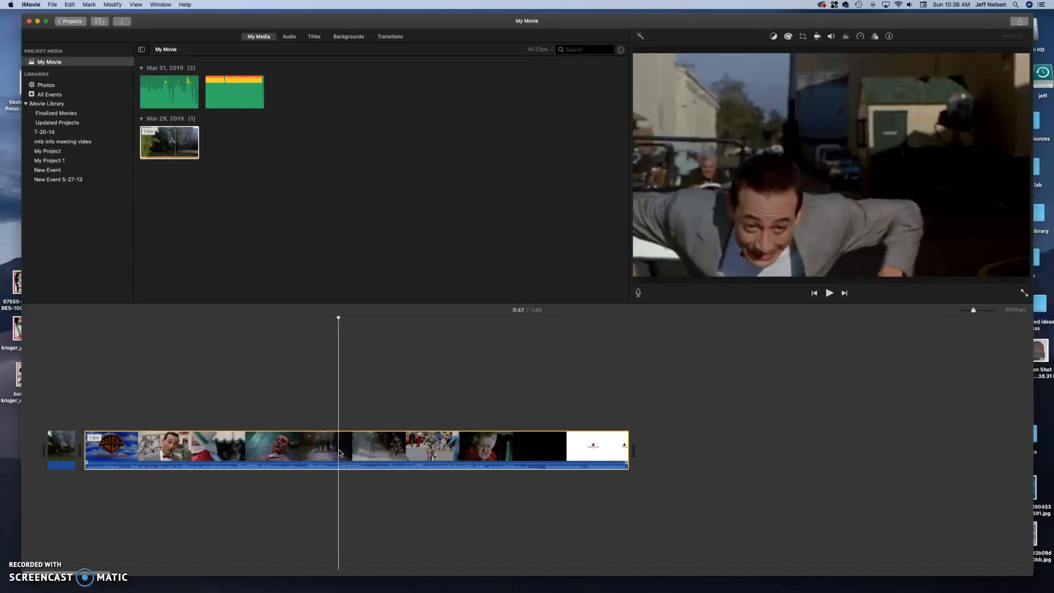
right_click(339, 453)
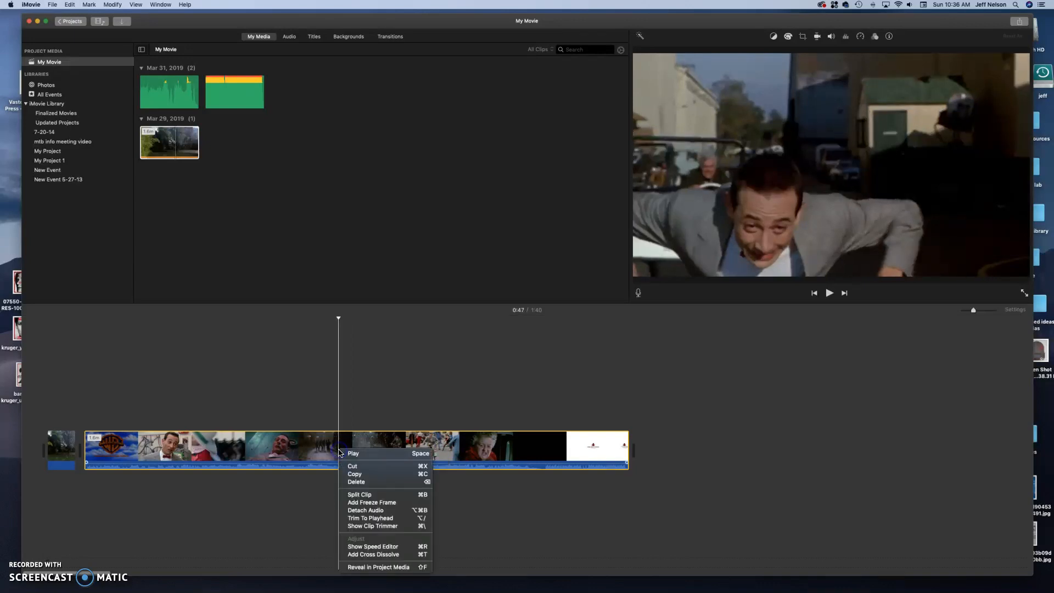
click(358, 494)
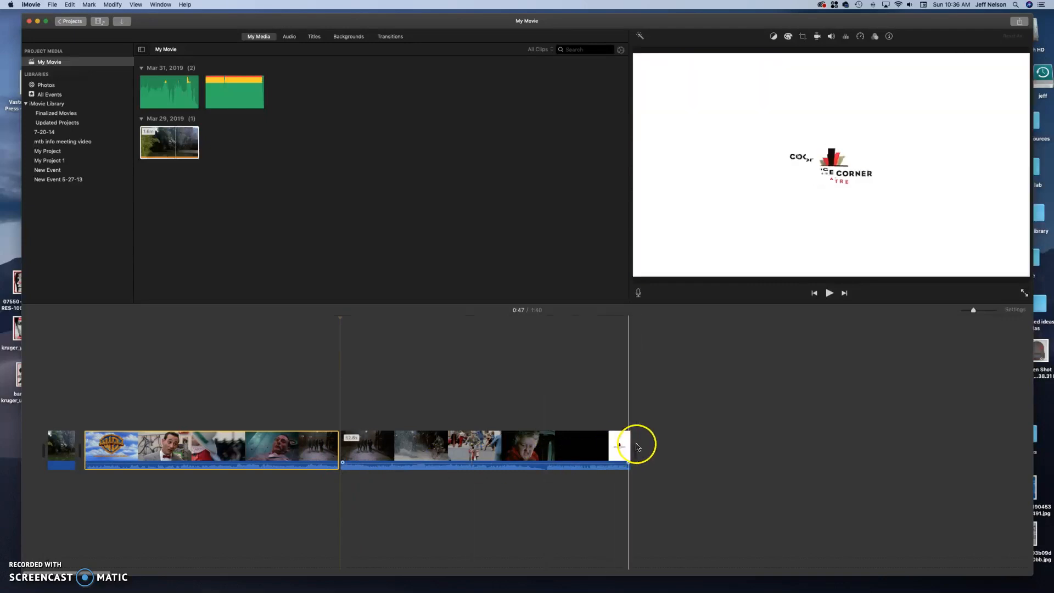
- Move the first part of the split clip out of the main track and delete it
drag(273, 454, 274, 390)
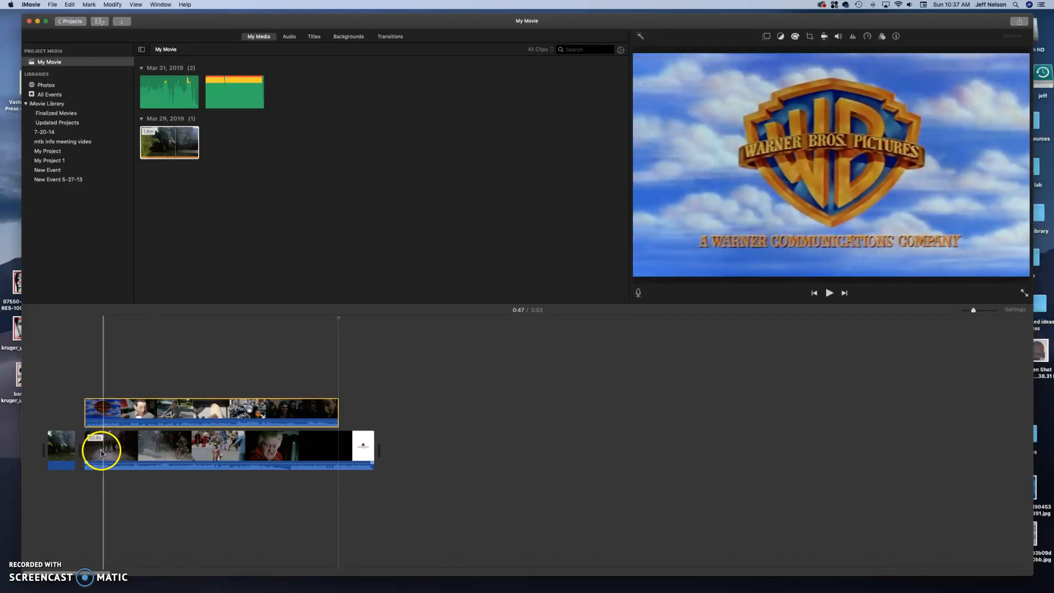
drag(192, 405, 197, 486)
click(298, 491)
key(Delete)
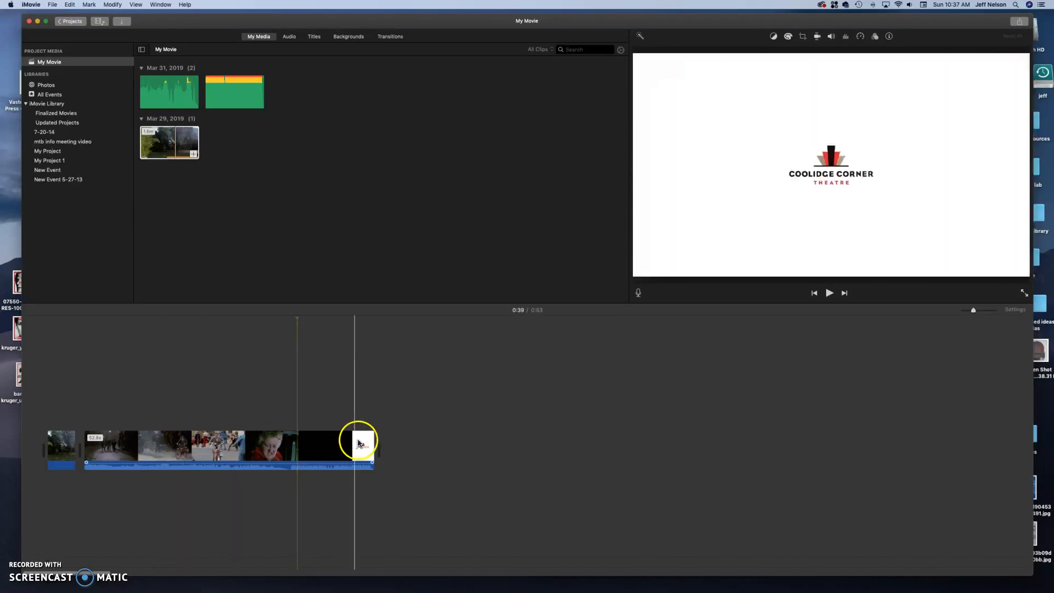
- Trim the end of the second clip until the movie lasts about 5 seconds, and play it back
drag(374, 449, 129, 455)
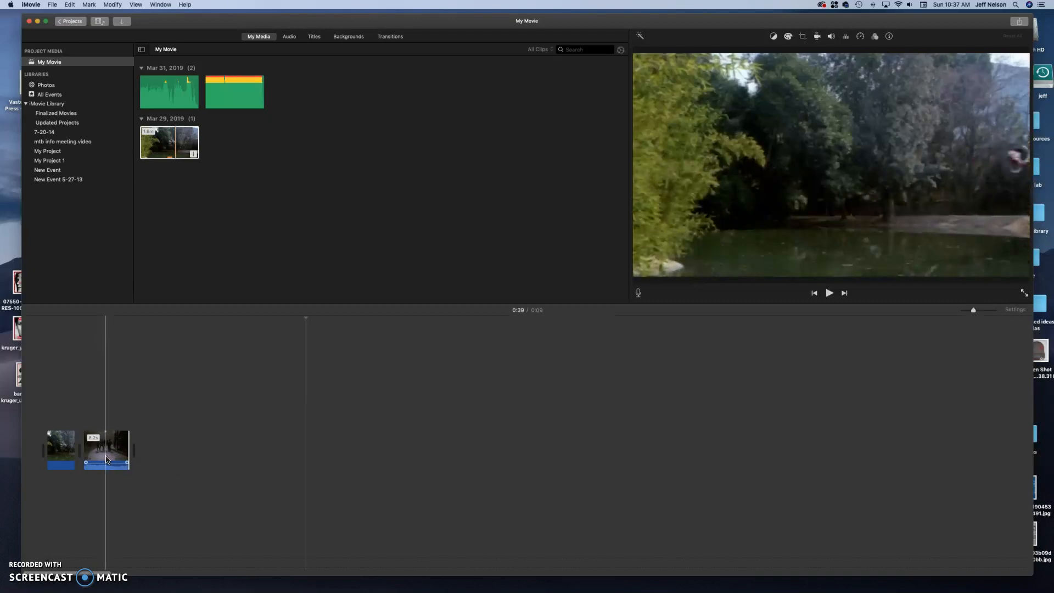
click(105, 459)
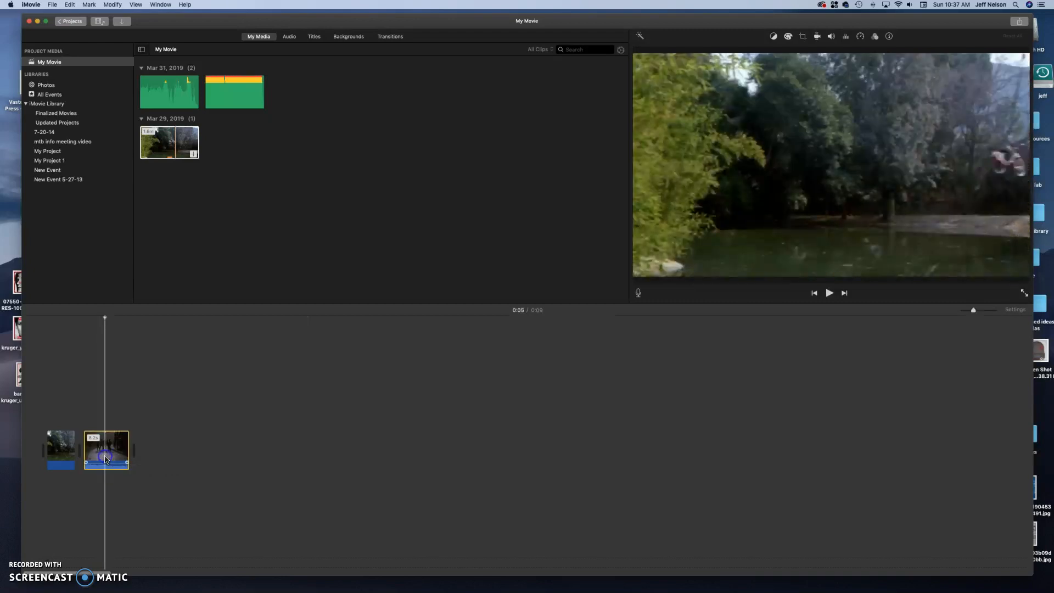
drag(135, 456, 102, 452)
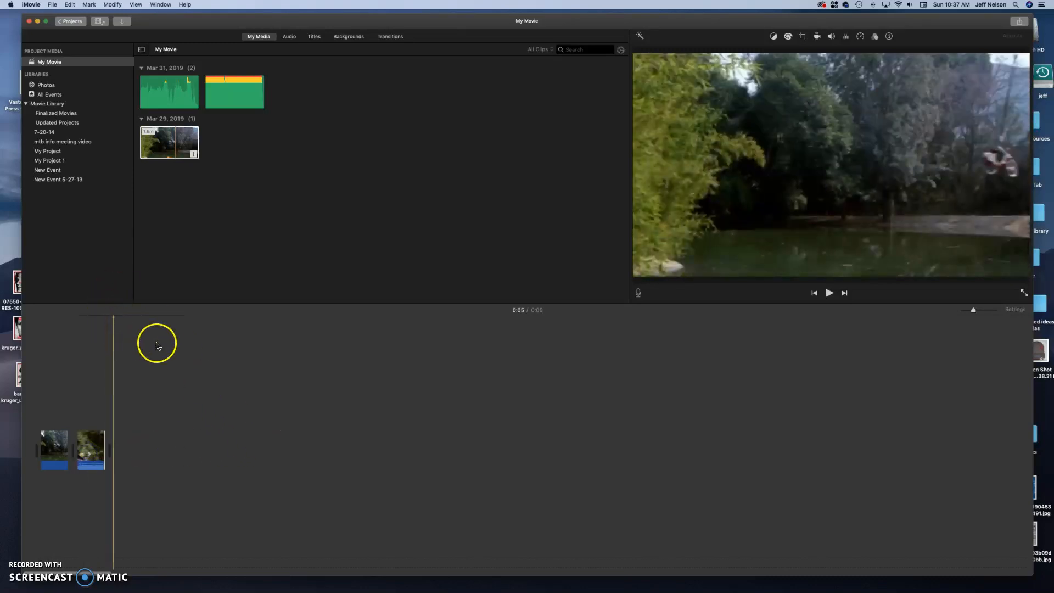
key(space)
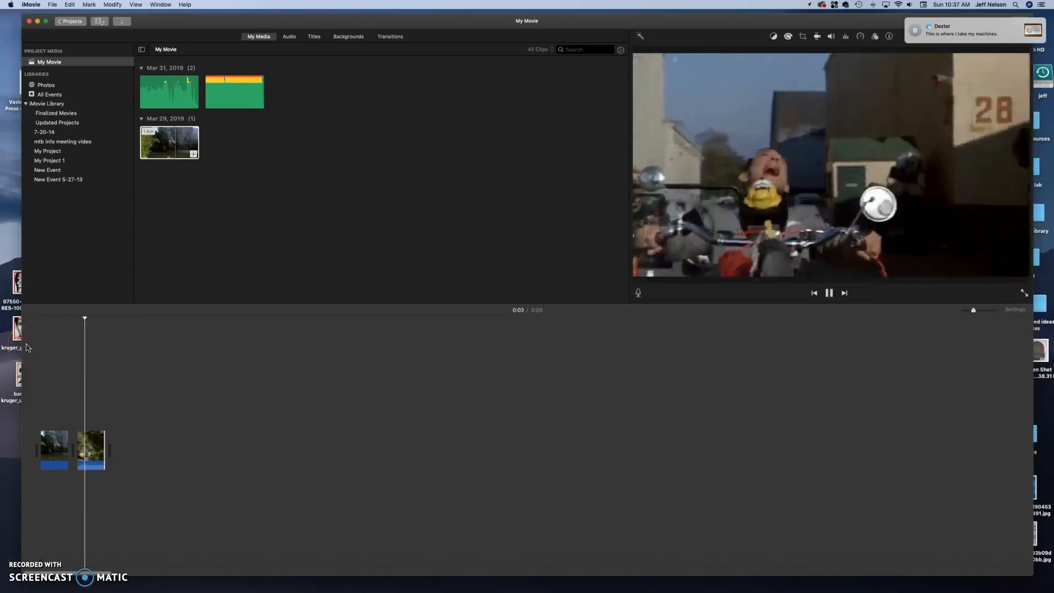
key(space)
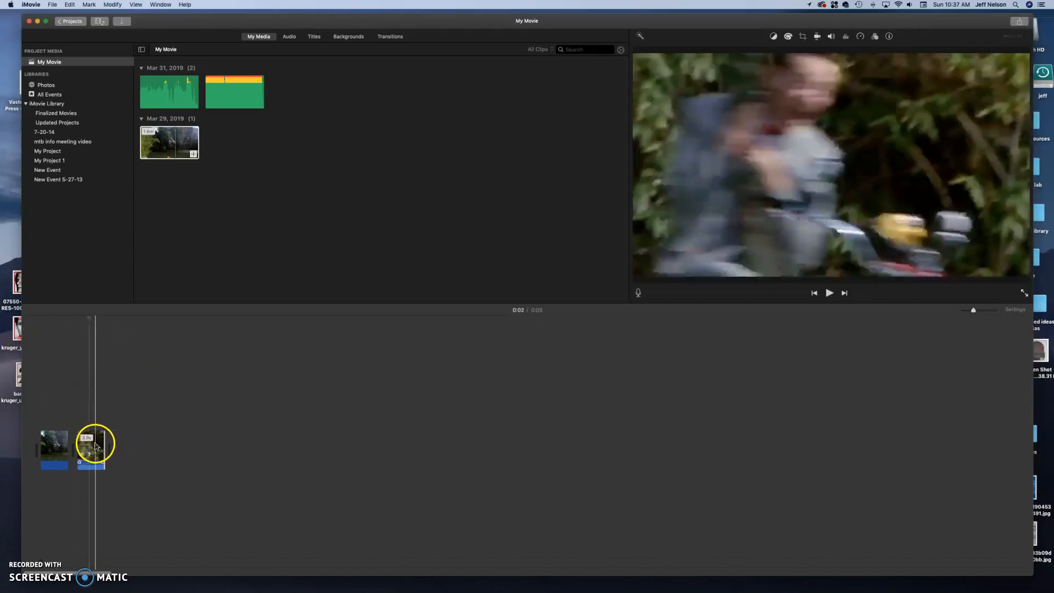
- Detach the audio from the second clip and delete the detached audio
click(95, 446)
right_click(96, 446)
click(115, 506)
click(152, 504)
click(91, 490)
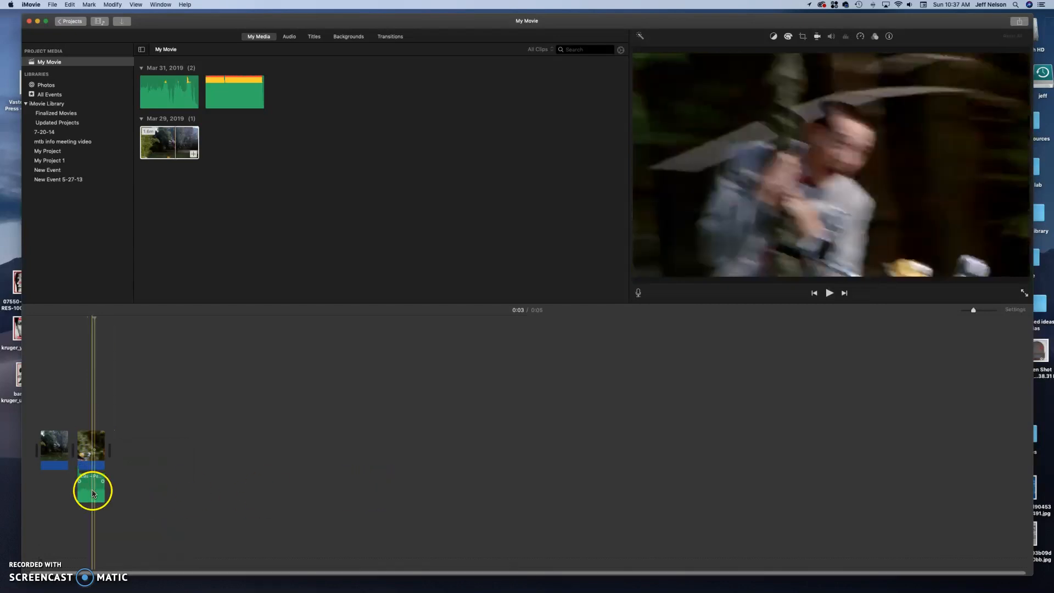
key(Delete)
- Play the movie from the beginning to check the second clip without its sound
click(32, 371)
key(space)
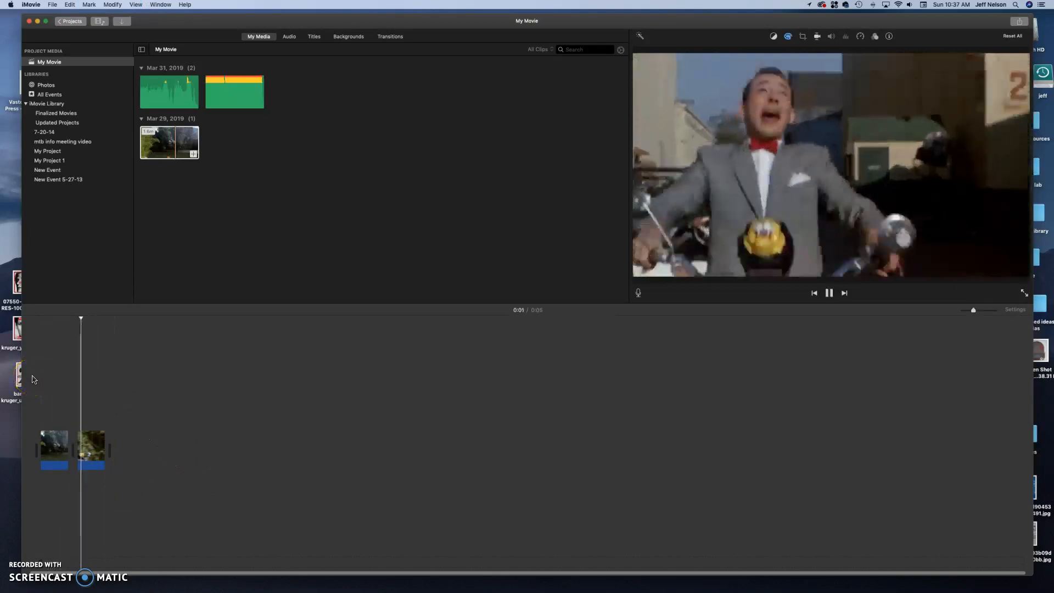
key(space)
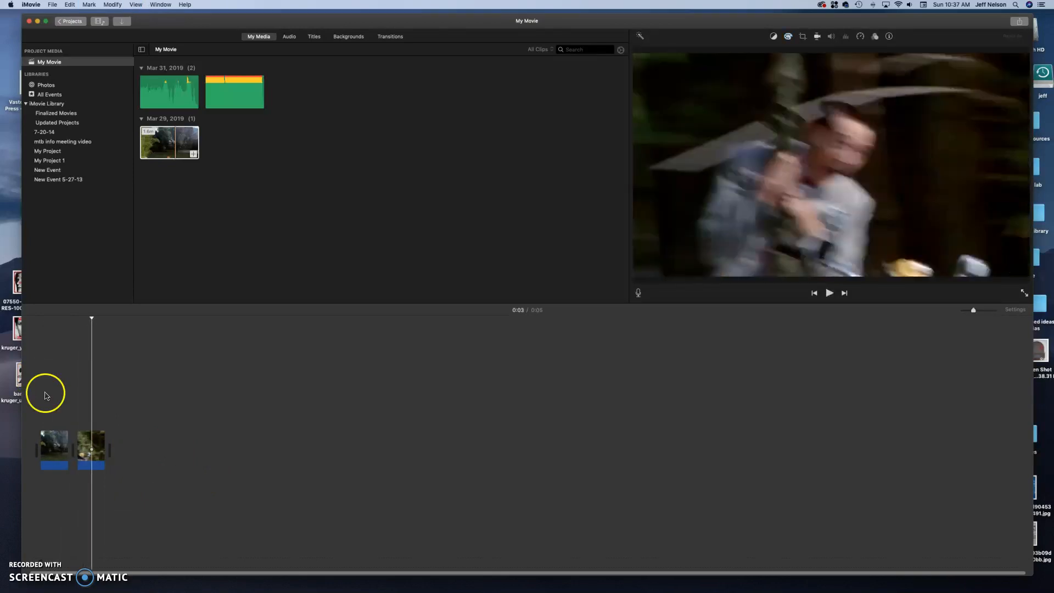
click(345, 466)
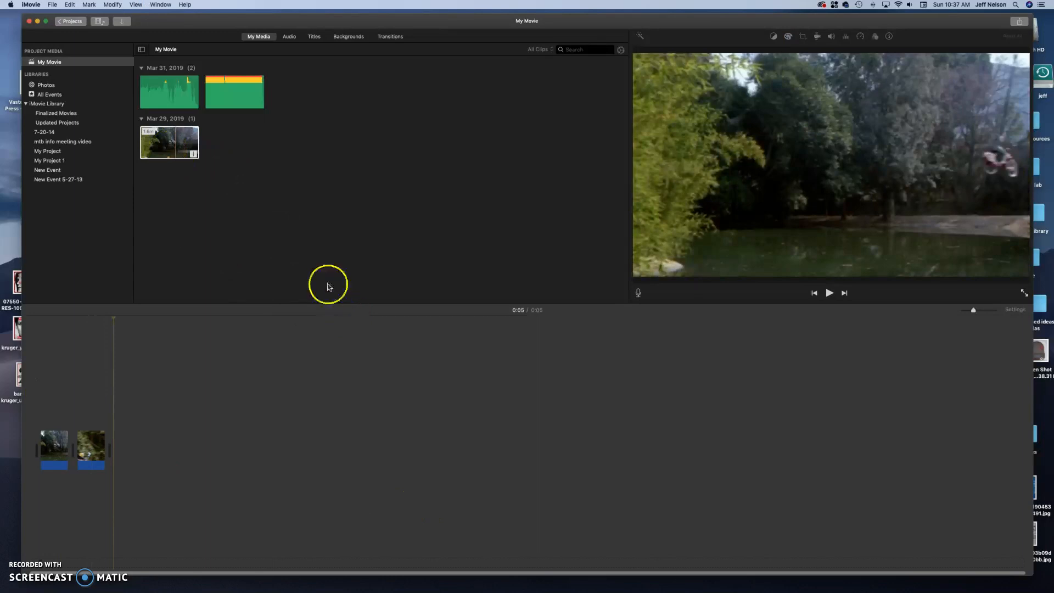
- Select the first audio clip in the project media and try to preview it
click(183, 100)
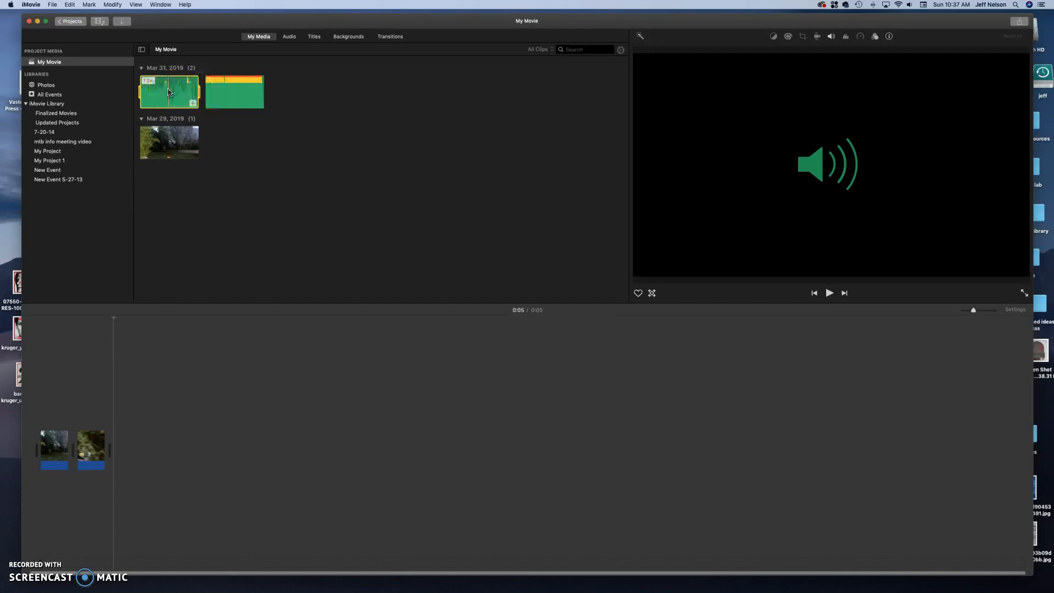
click(833, 386)
click(829, 292)
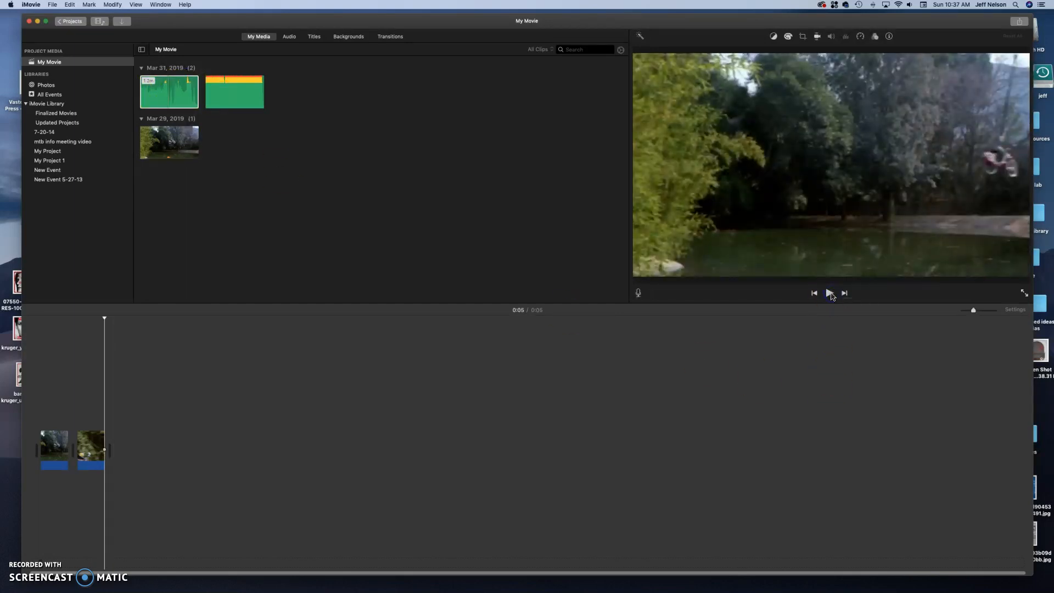
click(170, 98)
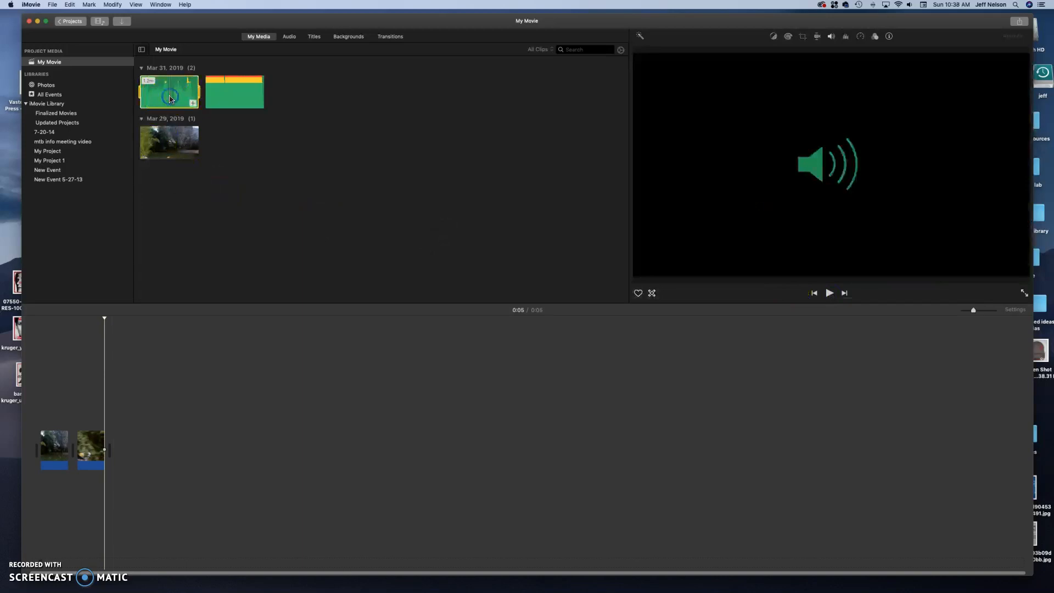
click(193, 104)
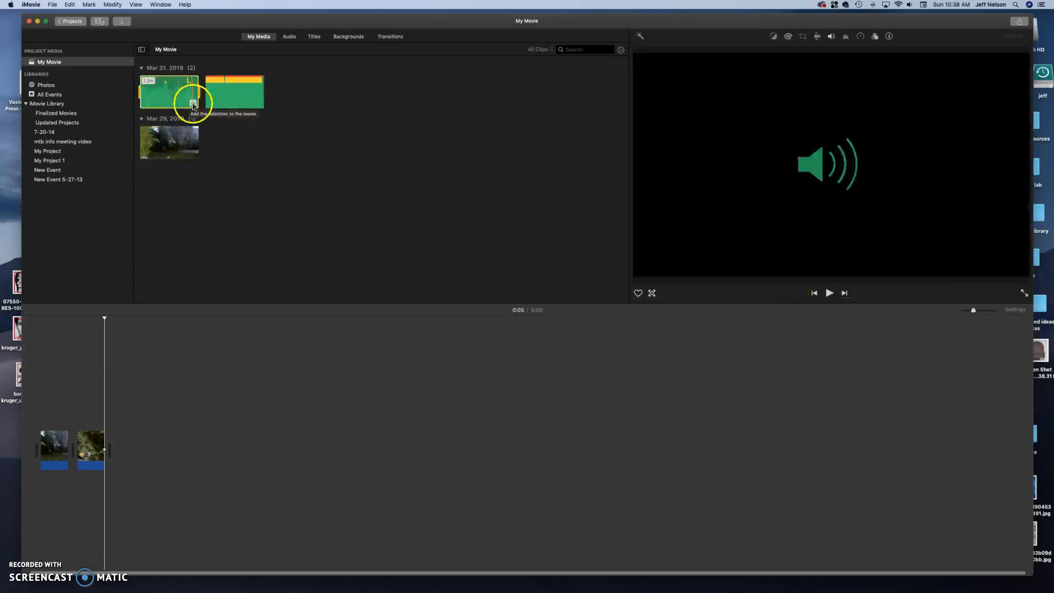
drag(154, 391, 150, 55)
- Add the Nutty_Comedy audio beneath the movie's clips, starting at the beginning, and play the result
drag(247, 88, 49, 495)
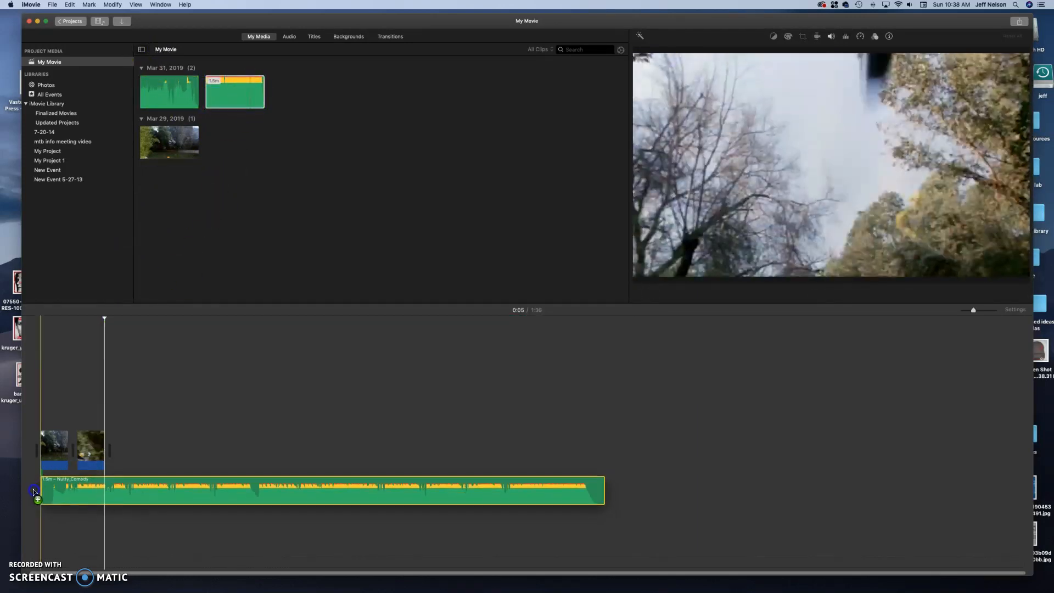
click(119, 339)
click(35, 365)
key(space)
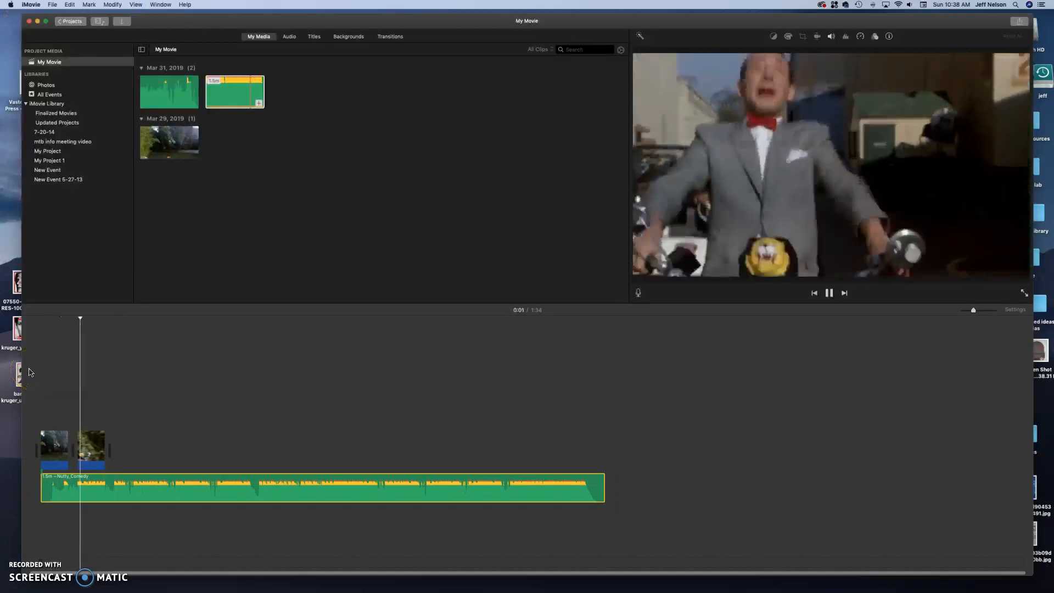
click(22, 400)
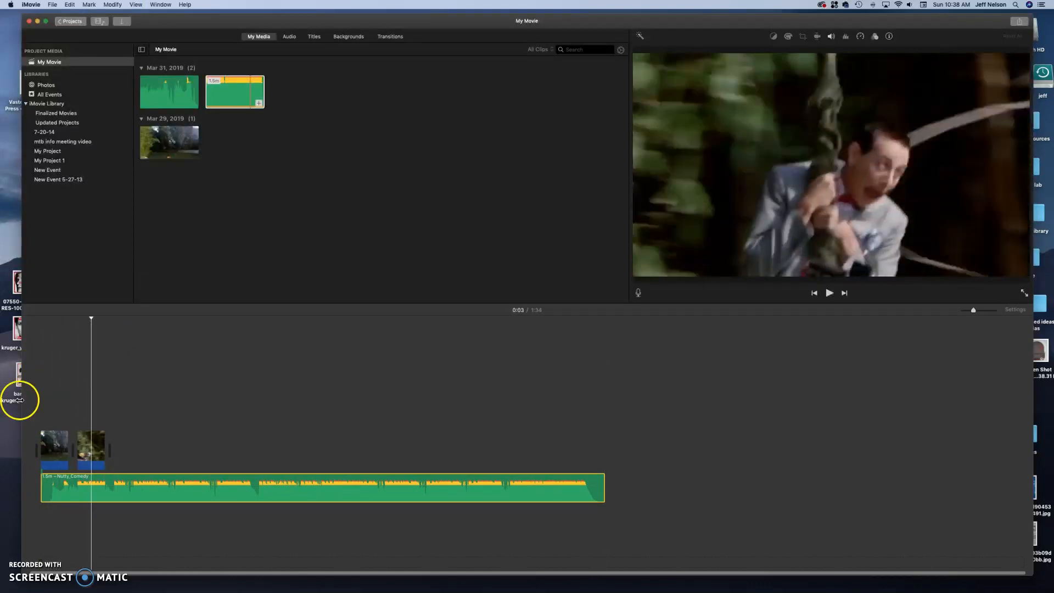
- Trim the start of the Nutty_Comedy audio, realign it with the movie's beginning, and play it back
click(40, 486)
drag(41, 485, 69, 484)
drag(181, 490, 30, 476)
key(space)
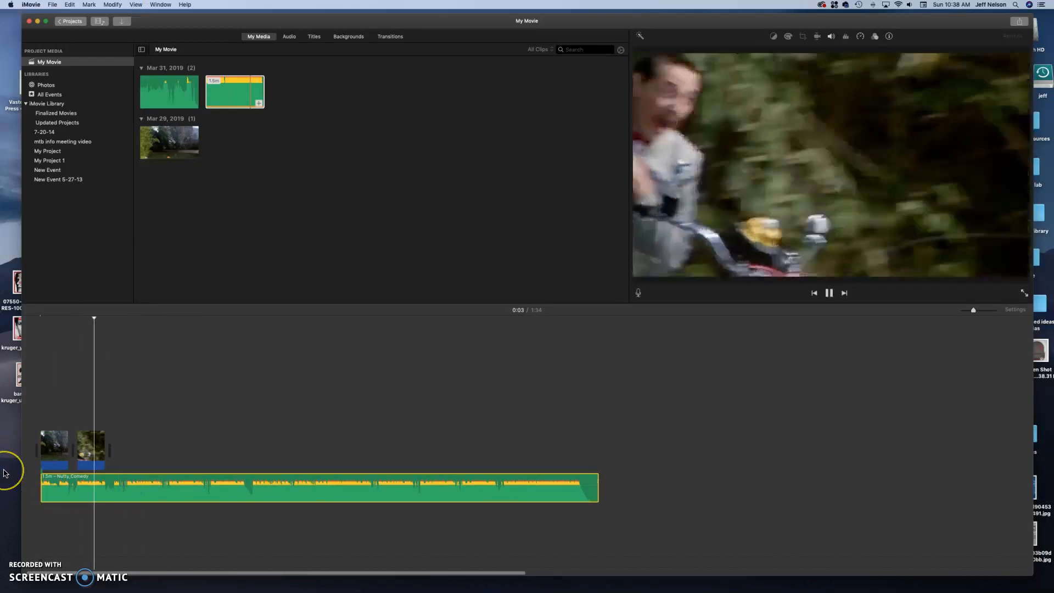
drag(134, 336, 31, 323)
key(space)
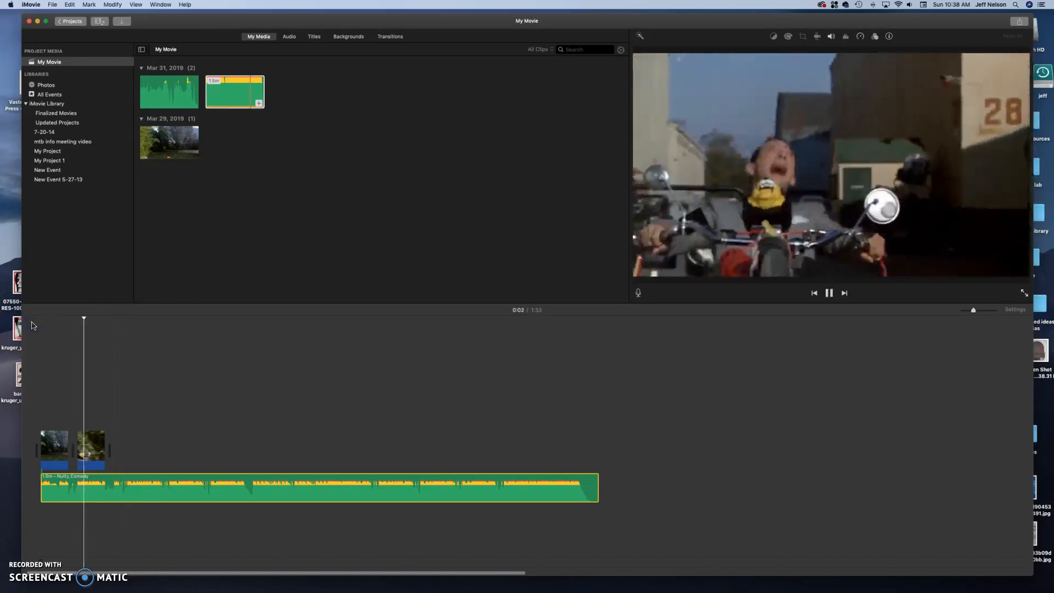
key(space)
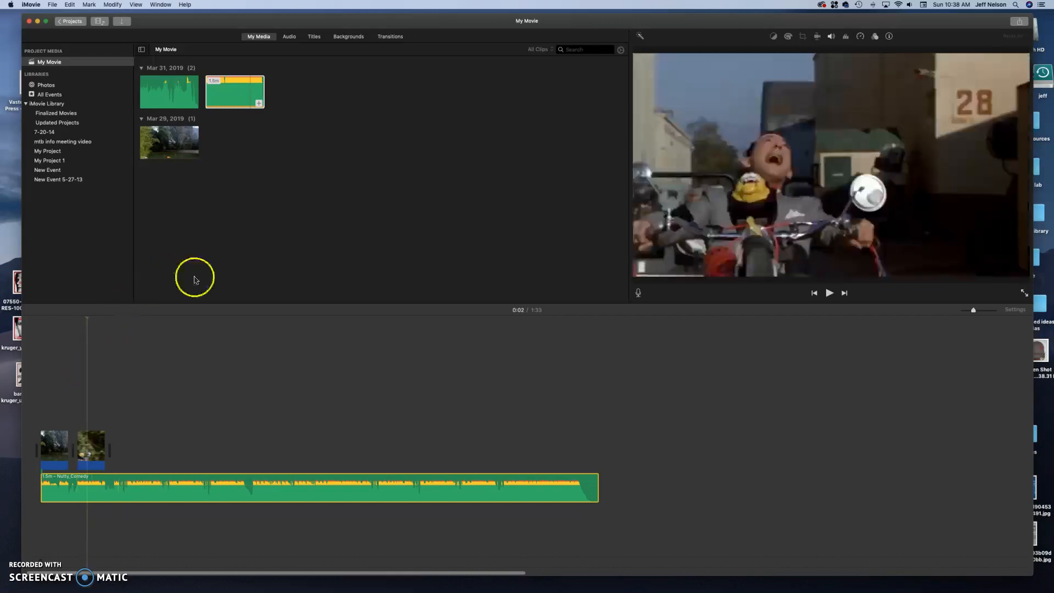
- Place the full video clip as a cutaway above the start of the movie and look through its scenes
click(169, 144)
drag(173, 248, 55, 413)
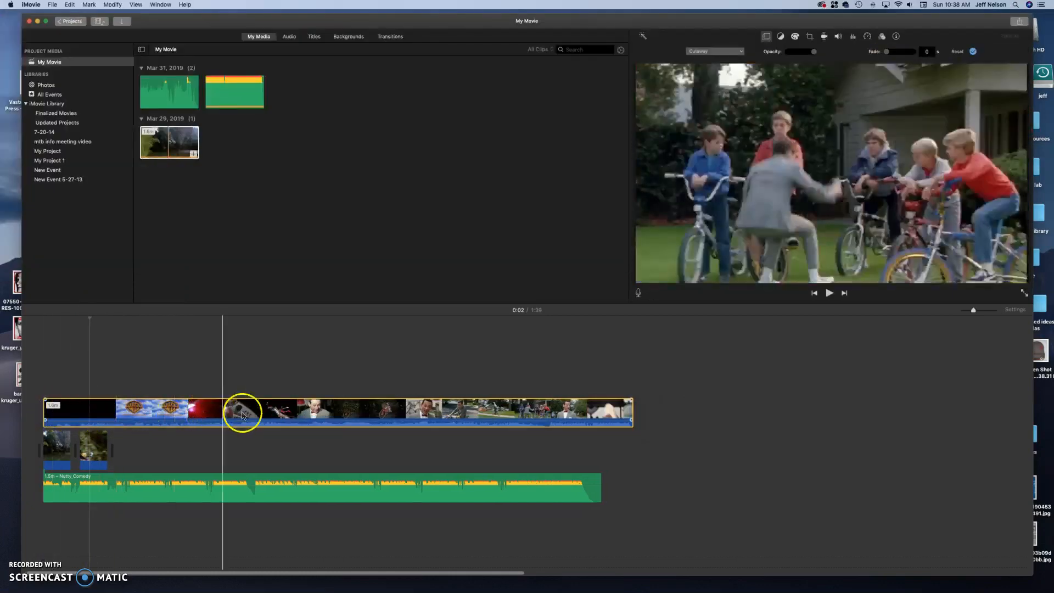
click(370, 412)
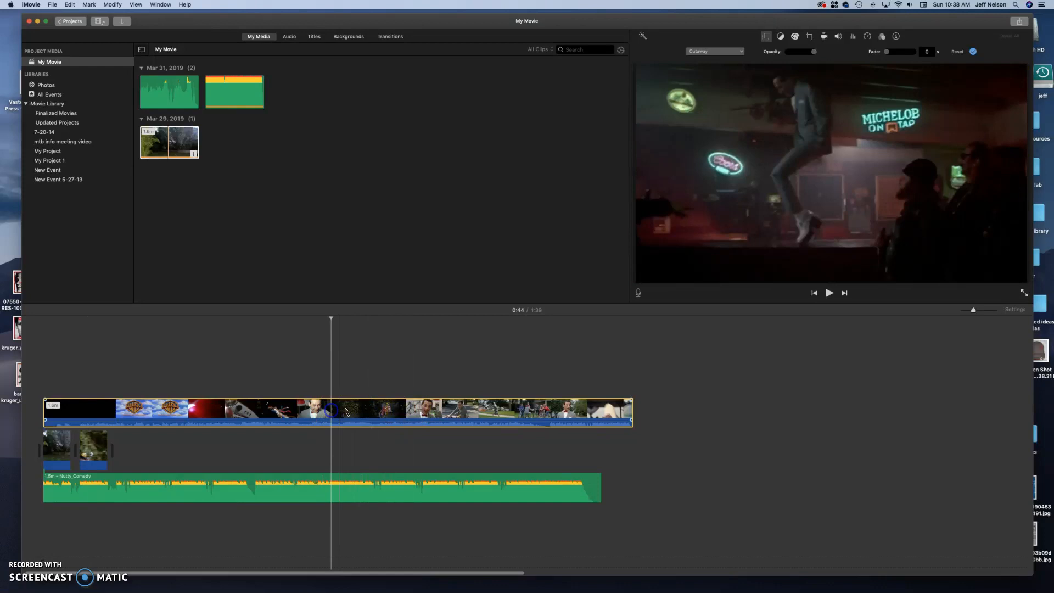
click(415, 409)
click(437, 412)
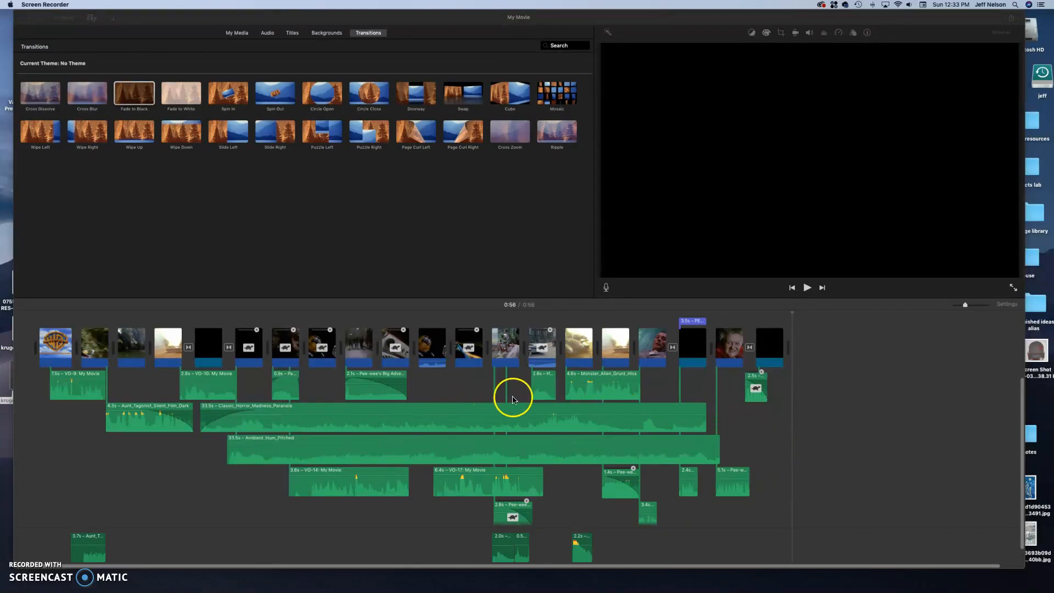
- Play the fully edited movie from the start with the volume raised, and pause near the end
click(45, 284)
click(46, 498)
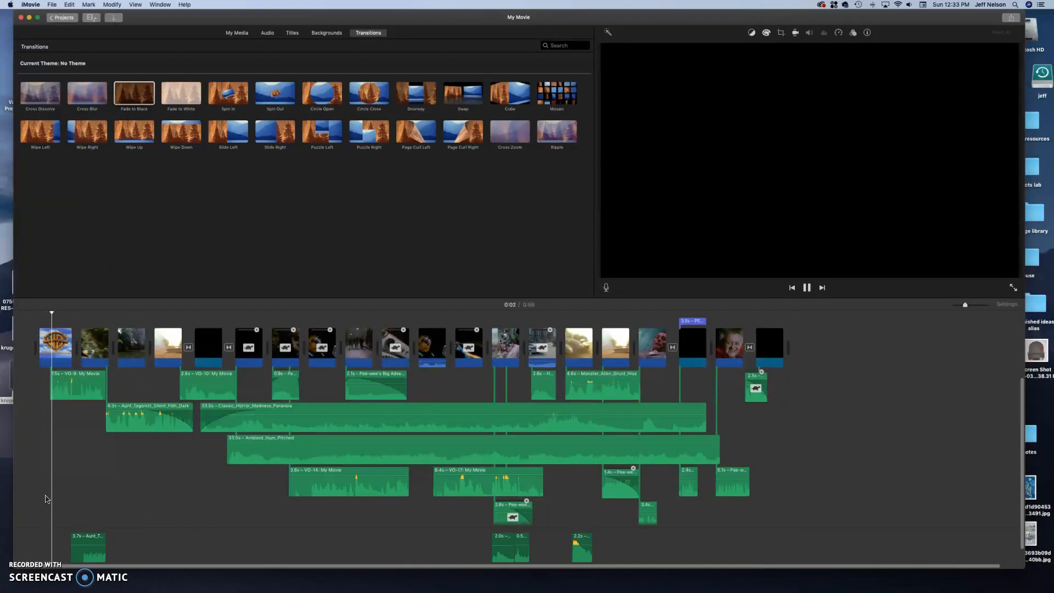
key(XF86AudioRaiseVolume)
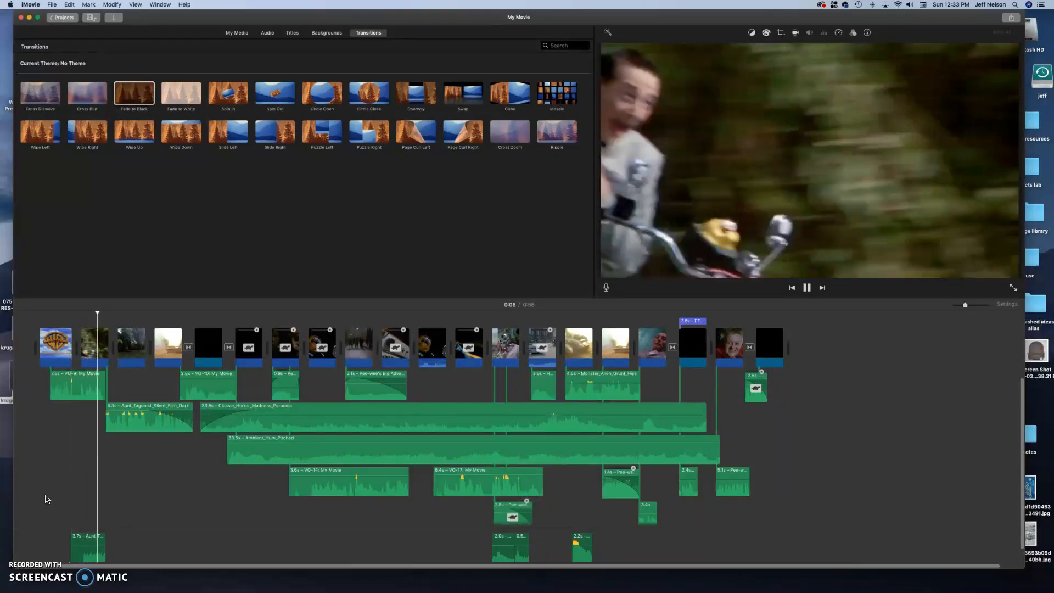
key(XF86AudioRaiseVolume)
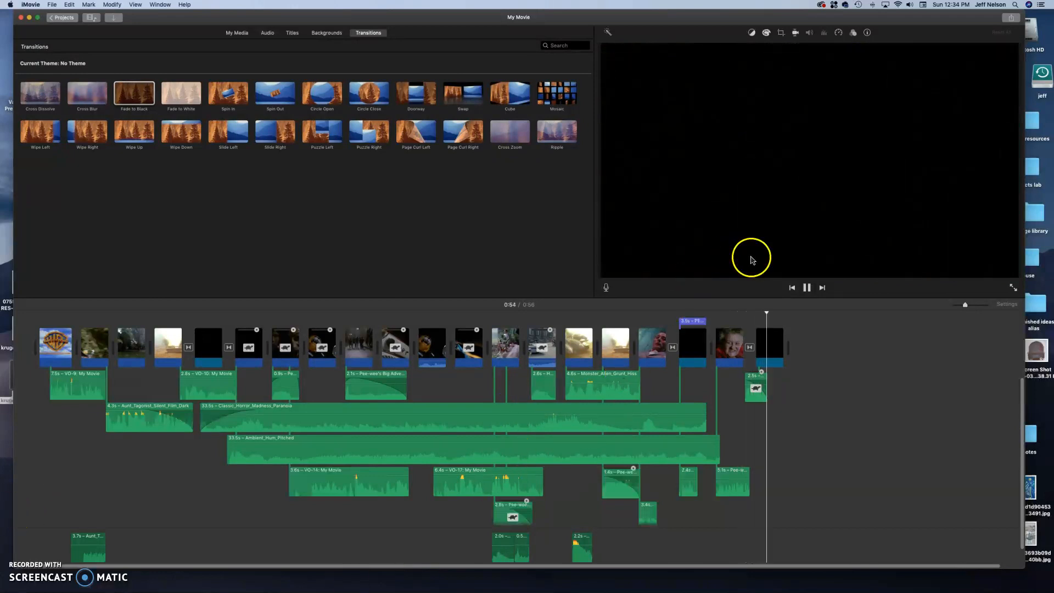
click(807, 287)
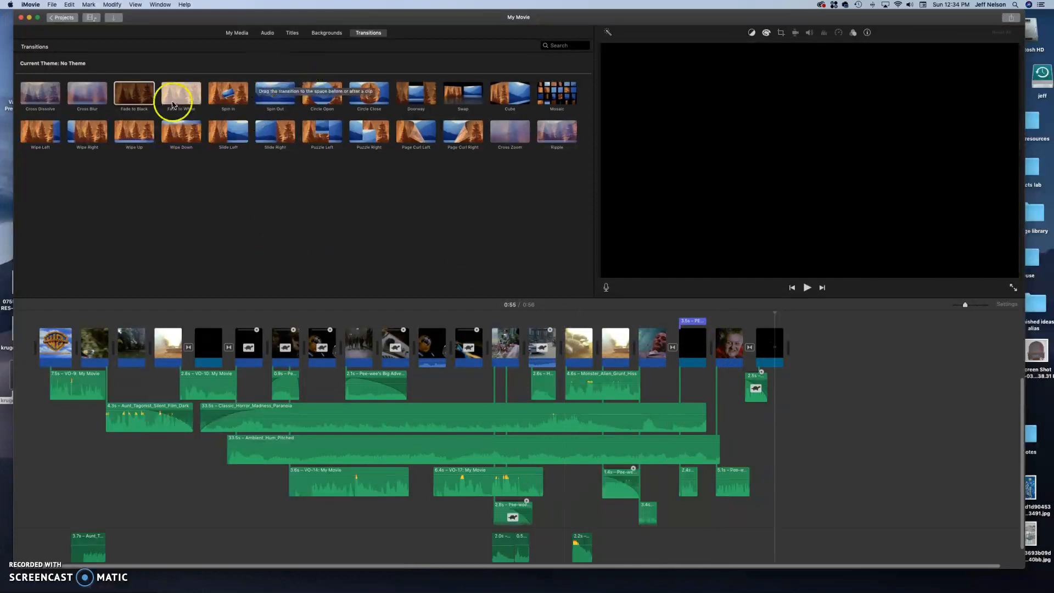
- Insert a Cross Dissolve transition between the black title clip and the clip that follows it
click(139, 99)
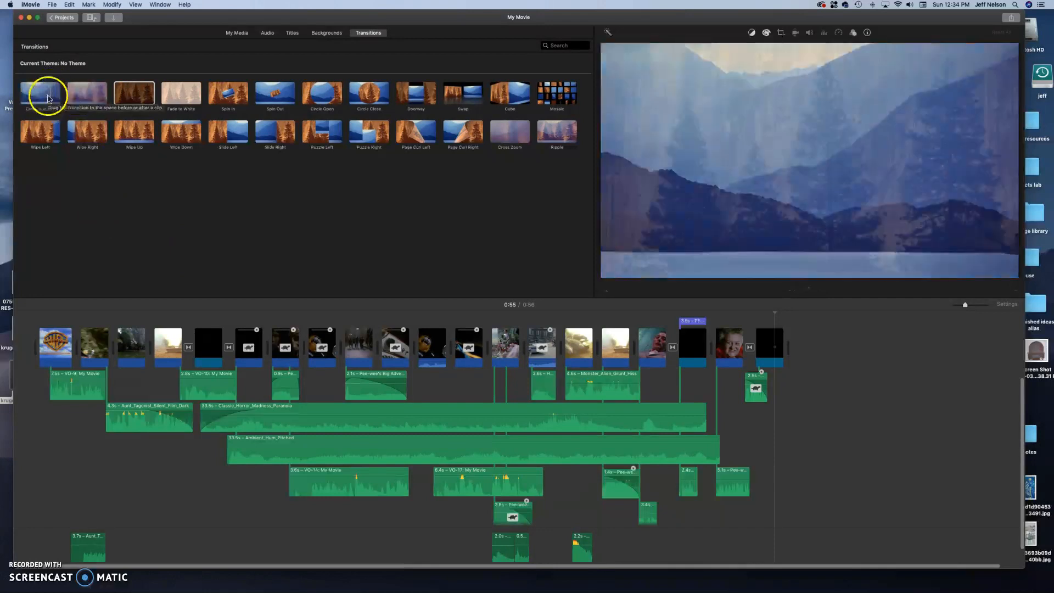
drag(47, 98, 716, 353)
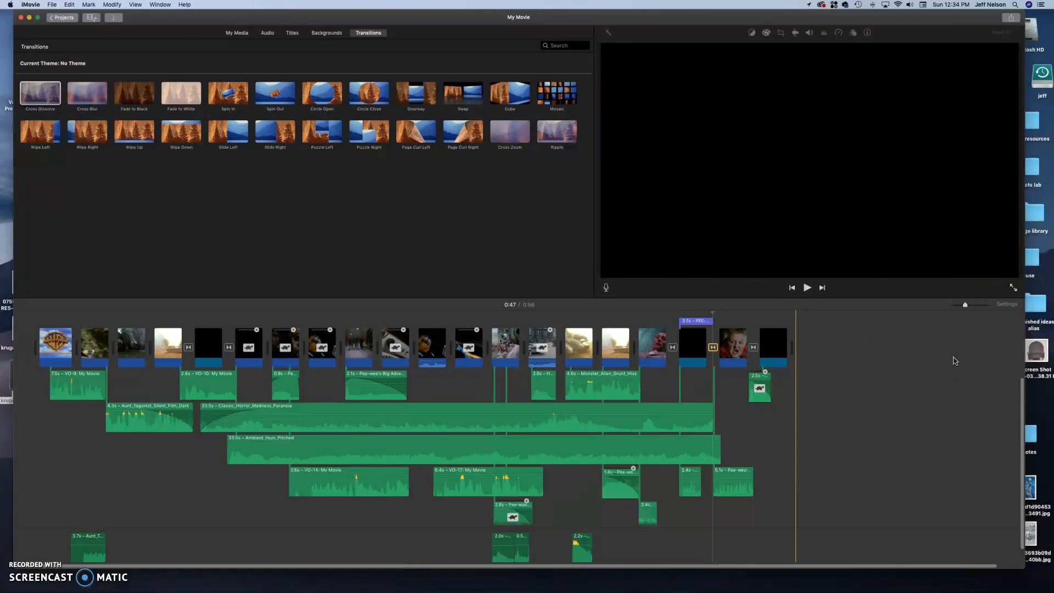
click(920, 432)
- Share the movie as a video-and-audio file with 720p resolution, High quality and Faster compression, proceeding to saving
click(1009, 18)
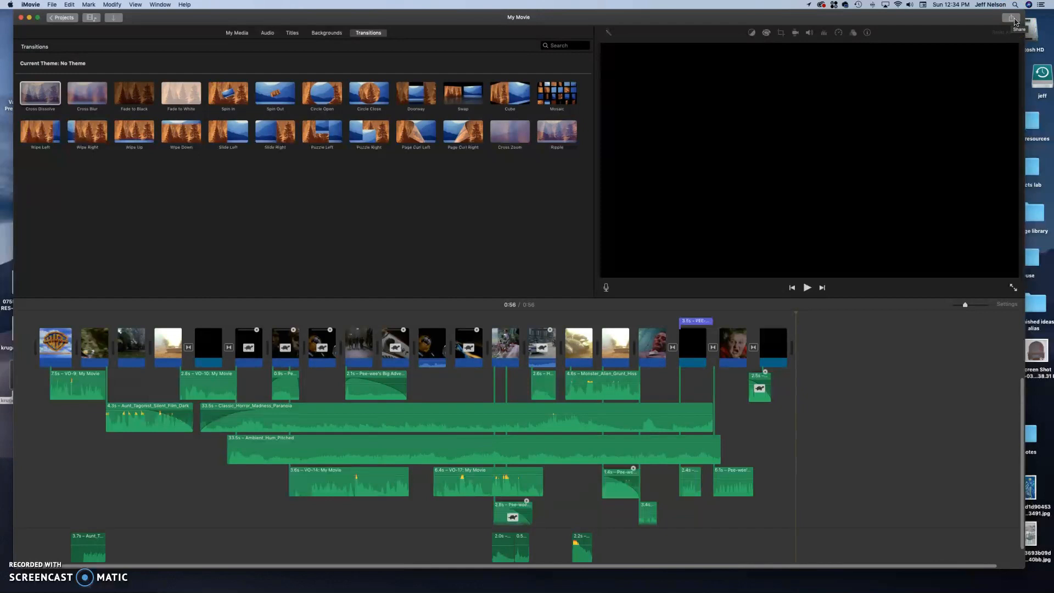
click(1015, 20)
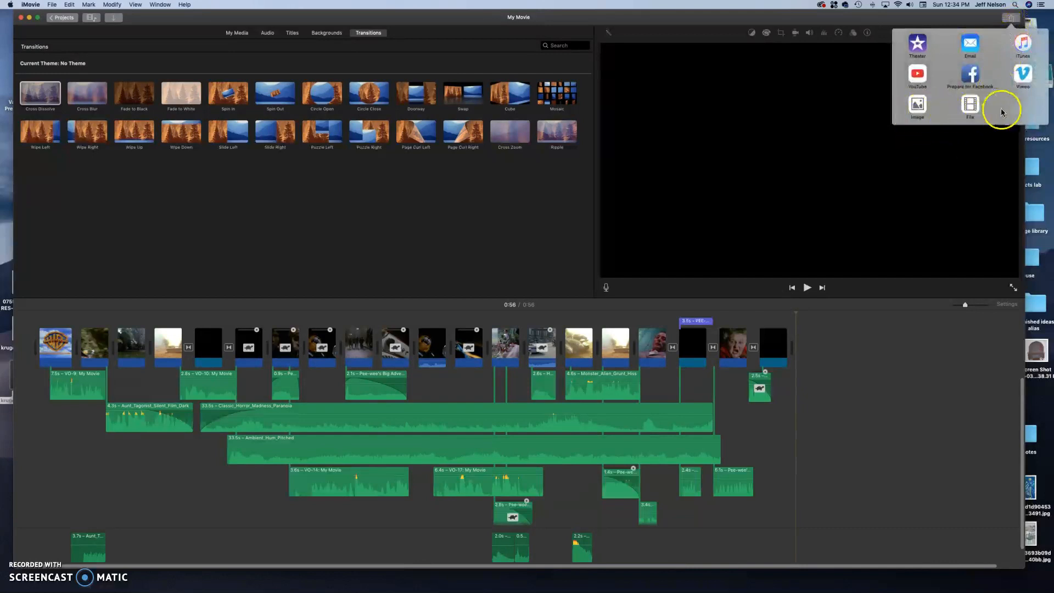
click(973, 107)
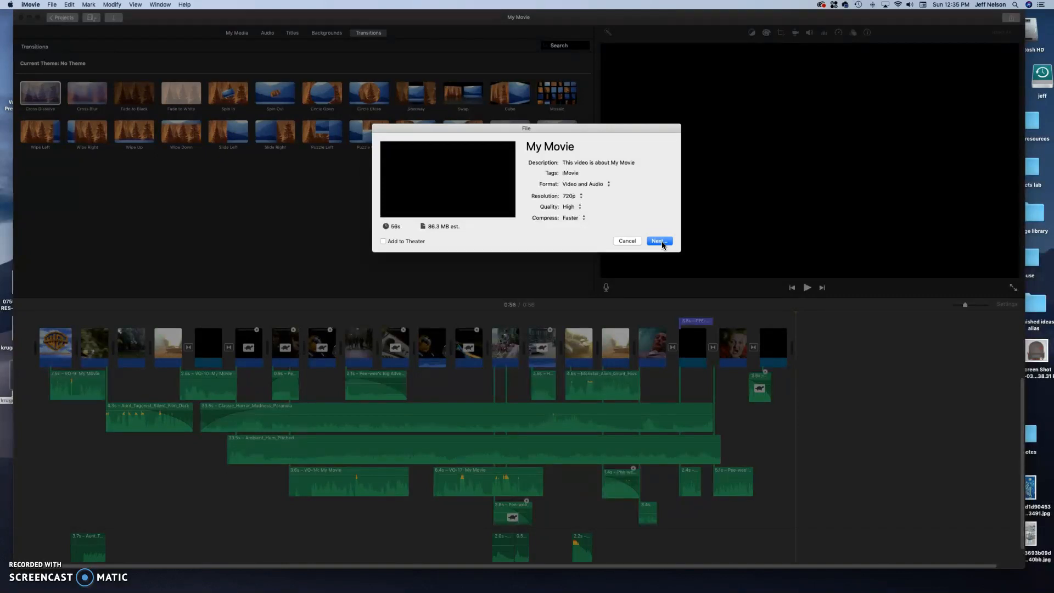
click(661, 242)
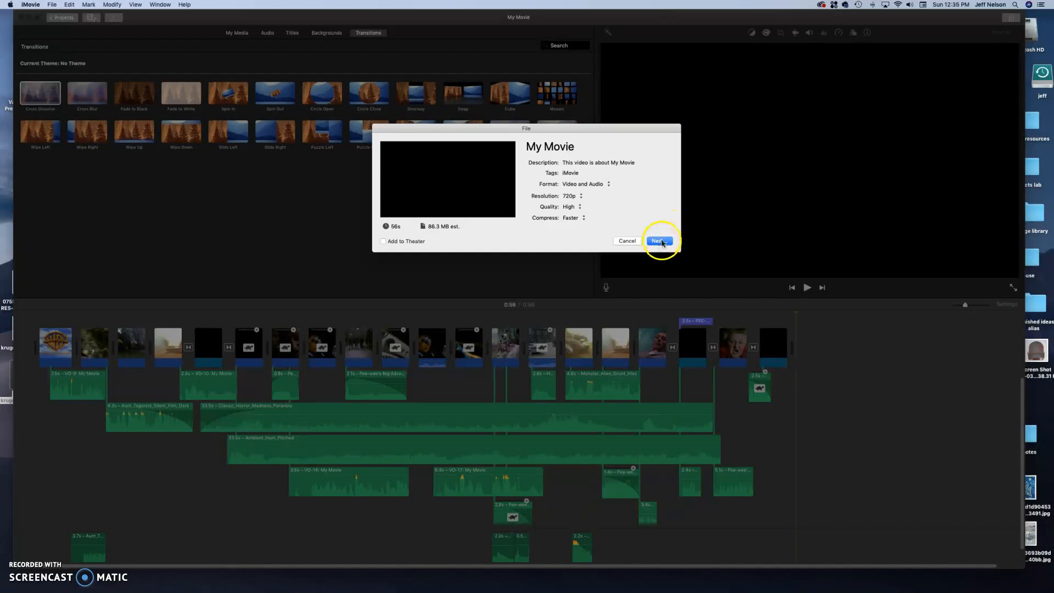